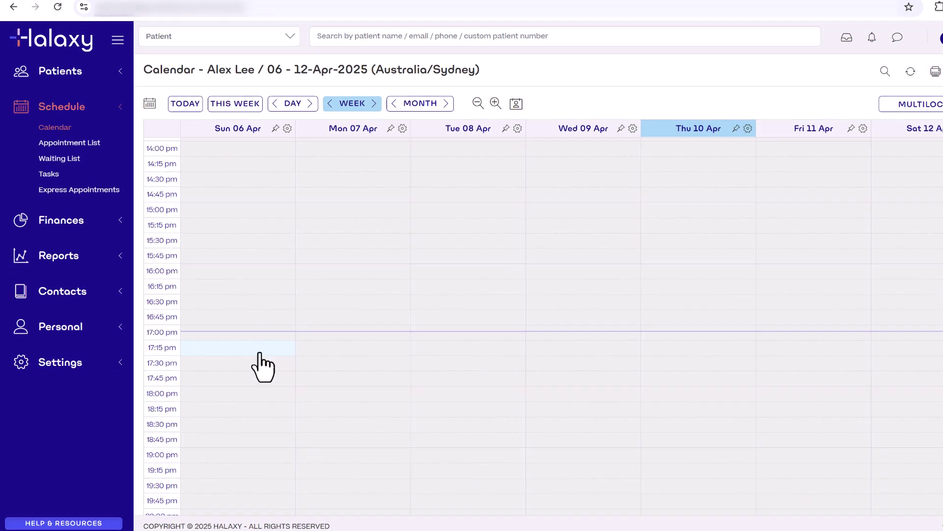
Step: Open the practice location for editing and rename the practice to 'Halaxy Health'
{"action": "left_click", "coordinate": [88, 331]}
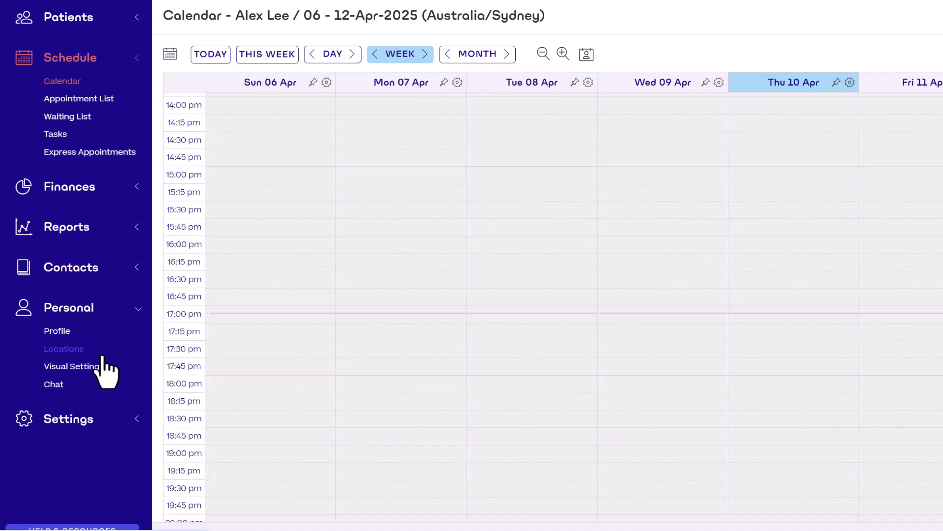
{"action": "left_click", "coordinate": [102, 354]}
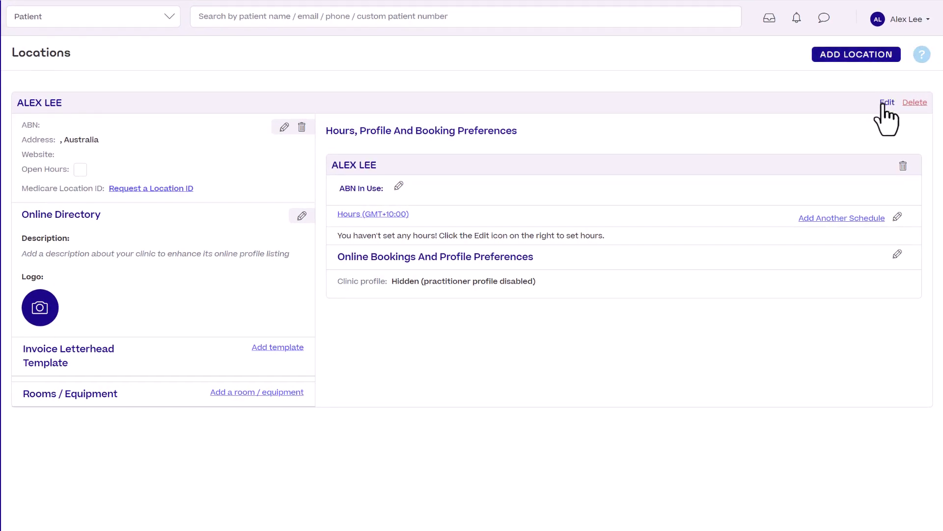
{"action": "left_click", "coordinate": [888, 102]}
{"action": "left_click", "coordinate": [708, 116]}
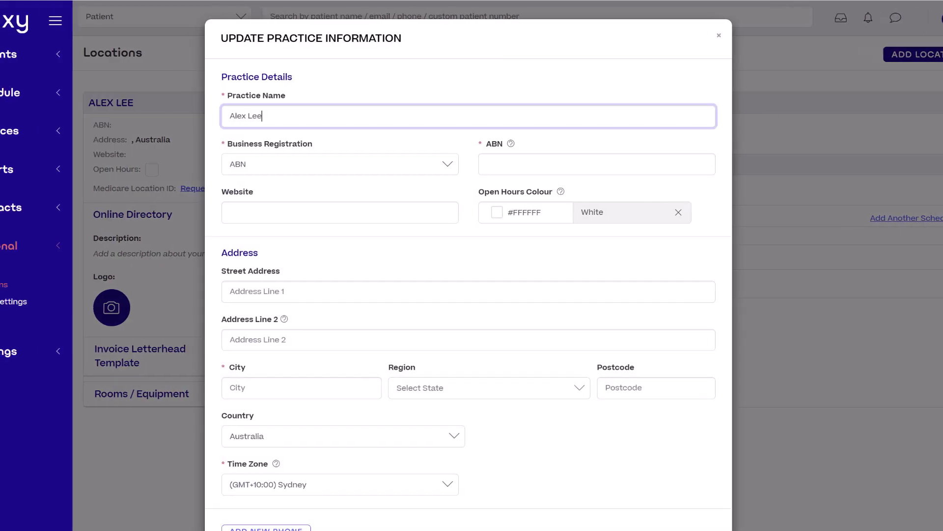
{"action": "key", "text": "ctrl+a"}
{"action": "type", "text": "Halaxy Health"}
{"action": "left_click", "coordinate": [664, 160]}
{"action": "left_click", "coordinate": [374, 212]}
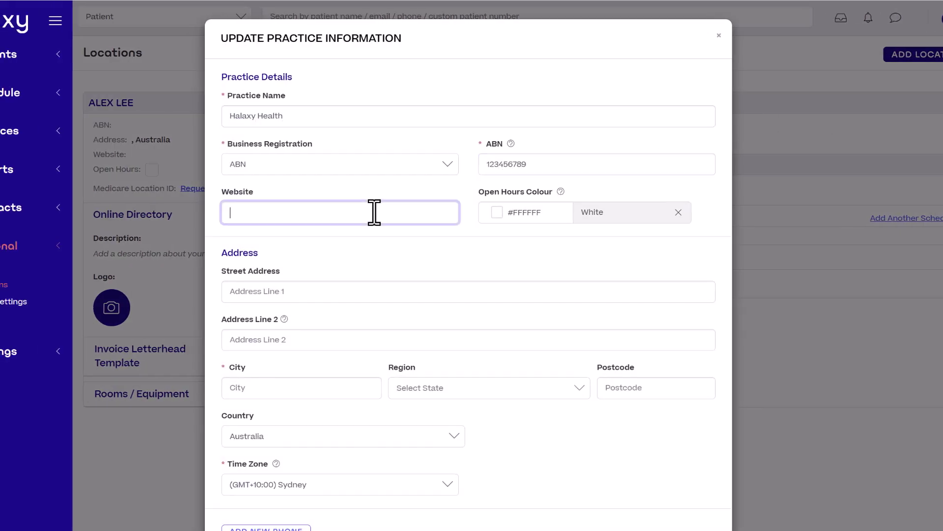
{"action": "type", "text": "https://halaxyhealth.com.au"}
{"action": "left_click", "coordinate": [500, 216]}
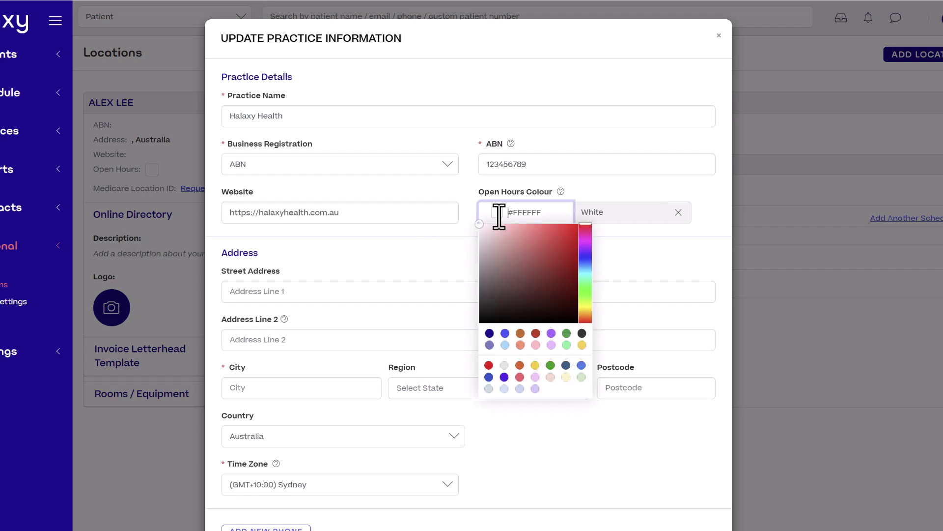
{"action": "left_click", "coordinate": [535, 389]}
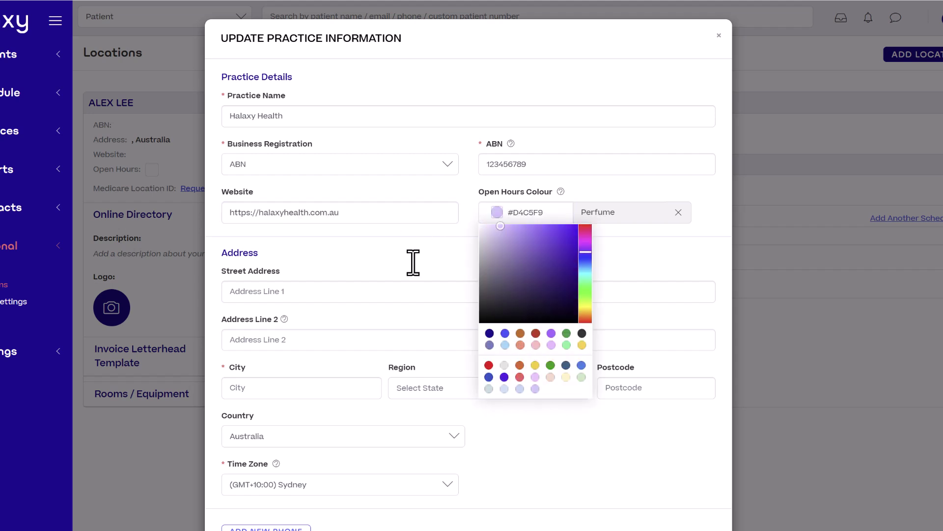
{"action": "left_click", "coordinate": [396, 255]}
Step: Set the address to 1 Main Street, Melbourne VIC 3000 with Melbourne time zone
{"action": "left_click", "coordinate": [394, 295]}
{"action": "type", "text": "1 Main Street"}
{"action": "left_click", "coordinate": [375, 387]}
{"action": "type", "text": "Melbourne"}
{"action": "left_click", "coordinate": [469, 388]}
{"action": "type", "text": "V"}
{"action": "left_click", "coordinate": [467, 438]}
{"action": "left_click", "coordinate": [647, 387]}
{"action": "type", "text": "3000"}
{"action": "left_click", "coordinate": [415, 482]}
{"action": "type", "text": "Melb"}
{"action": "left_click", "coordinate": [400, 486]}
Step: Add the landline phone number and save the practice information
{"action": "left_click", "coordinate": [298, 465]}
{"action": "scroll", "coordinate": [617, 415], "scroll_direction": "down", "scroll_amount": 1}
{"action": "left_click", "coordinate": [466, 441]}
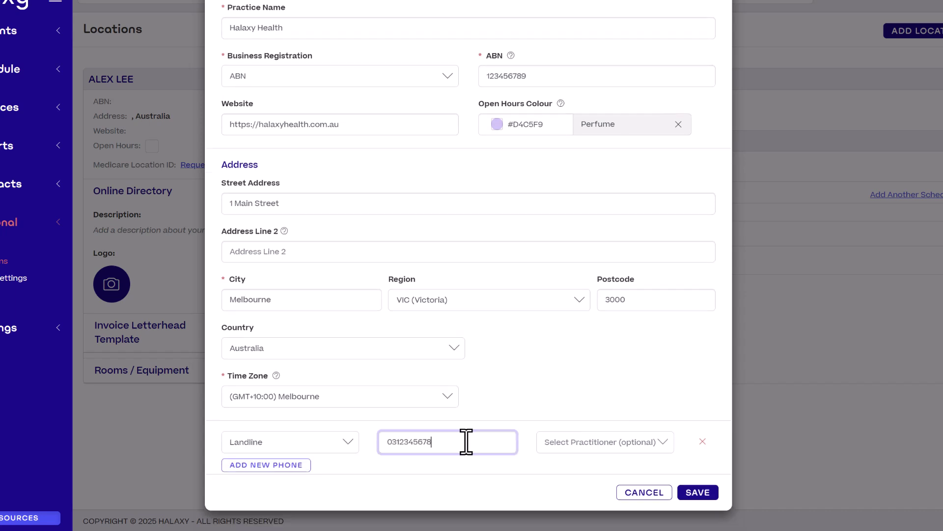
{"action": "left_click", "coordinate": [709, 497]}
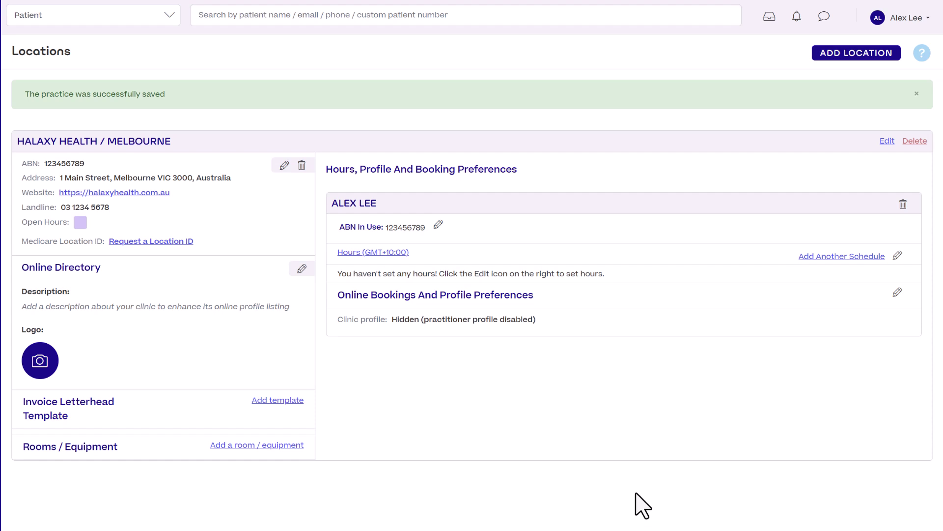
Step: Add Monday, Wednesday and Friday rows for 09:00–12:00 and 13:00–17:00, then save the hours
{"action": "left_click", "coordinate": [896, 257]}
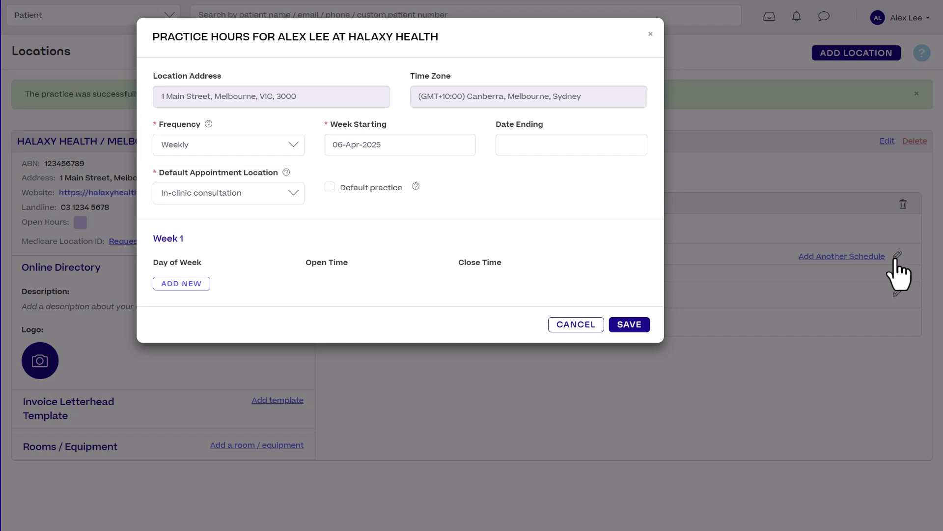
{"action": "left_click", "coordinate": [192, 284]}
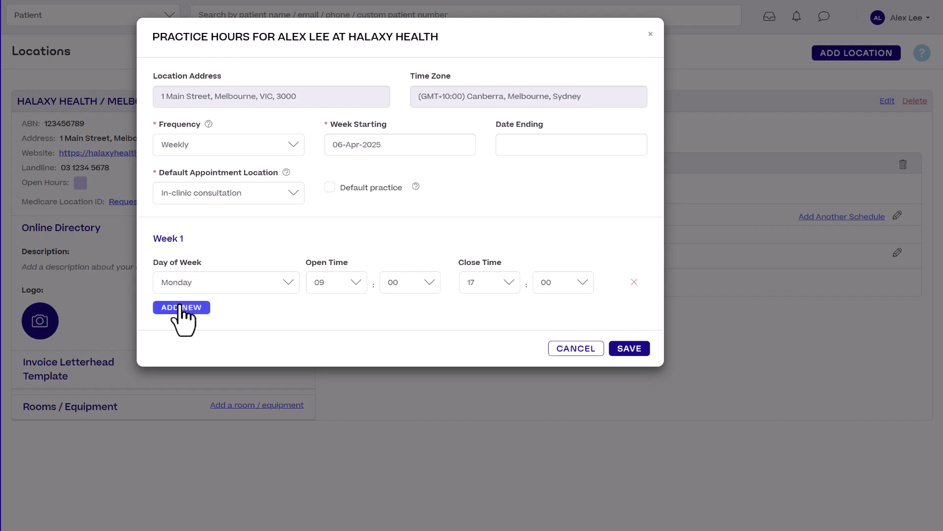
{"action": "left_click", "coordinate": [185, 307]}
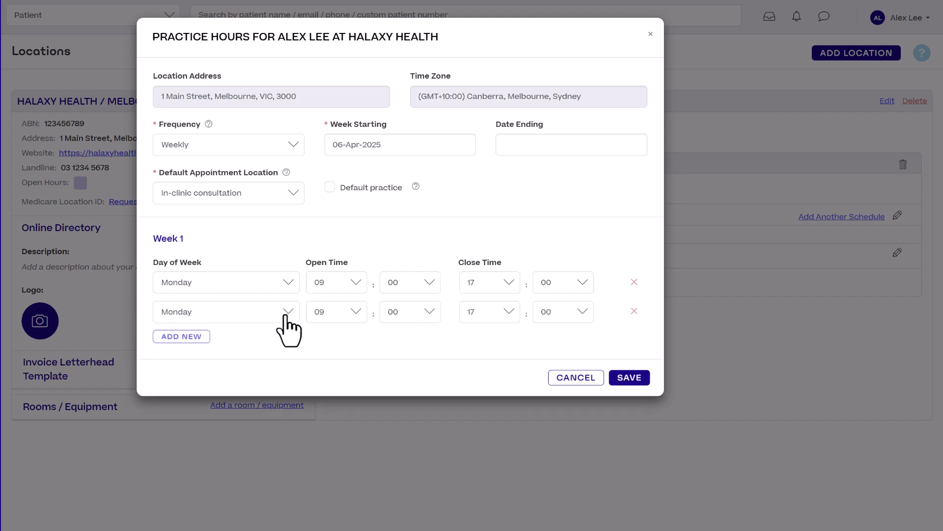
{"action": "left_click", "coordinate": [509, 283]}
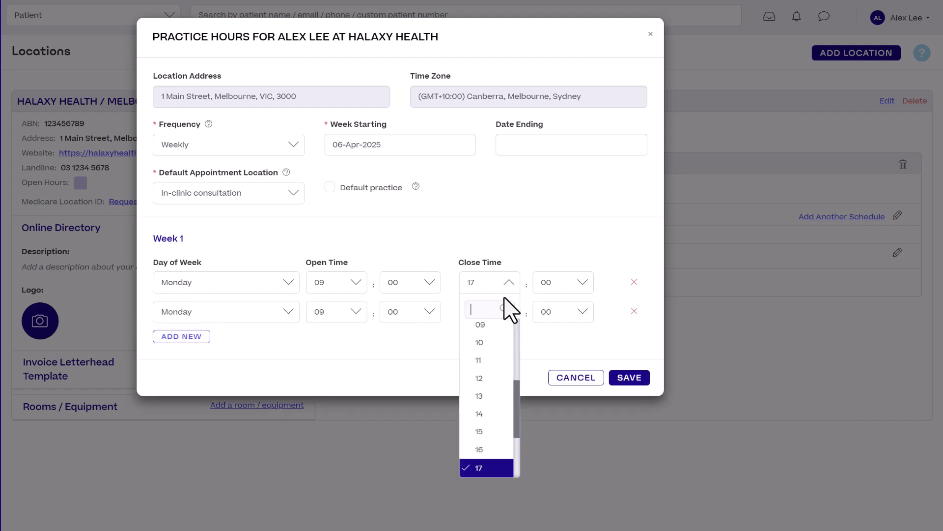
{"action": "left_click", "coordinate": [491, 378]}
{"action": "left_click", "coordinate": [327, 313]}
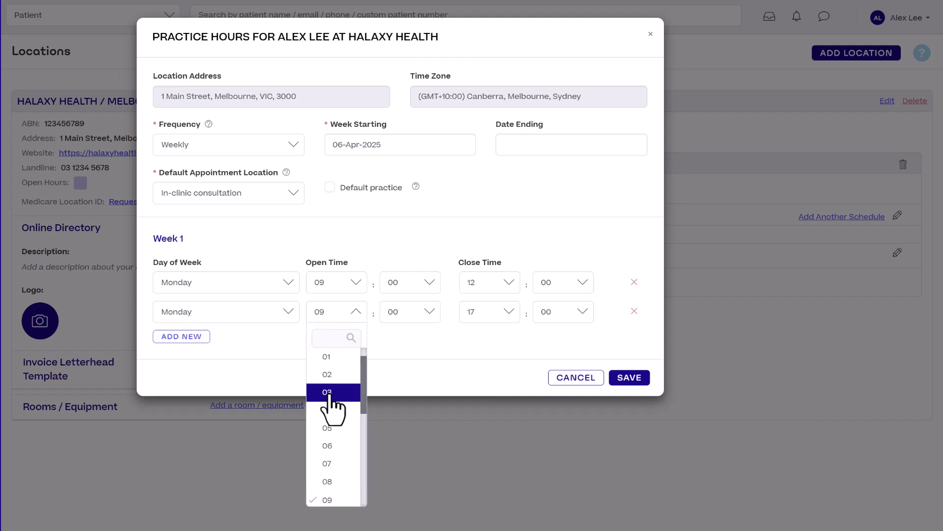
{"action": "scroll", "coordinate": [331, 396], "scroll_direction": "down", "scroll_amount": 2}
{"action": "left_click", "coordinate": [326, 439]}
{"action": "left_click", "coordinate": [181, 336]}
{"action": "left_click", "coordinate": [202, 342]}
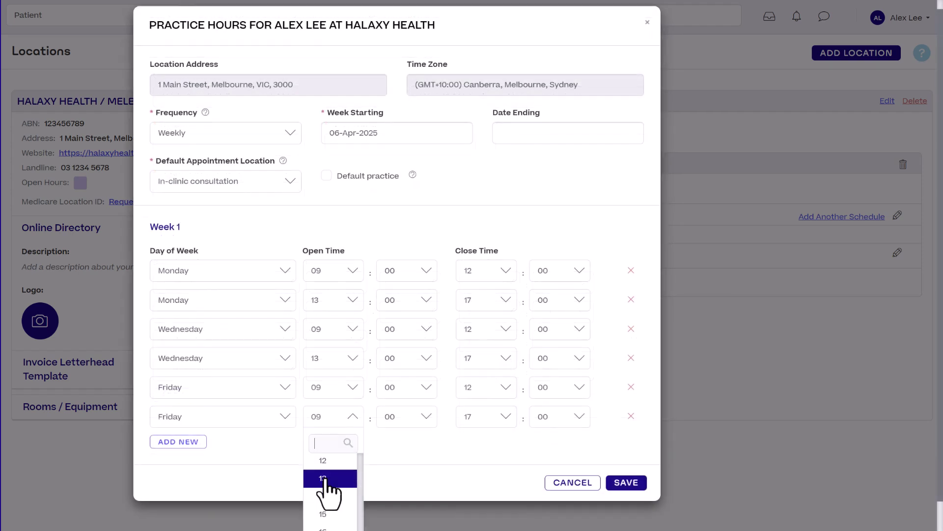
{"action": "left_click", "coordinate": [325, 479]}
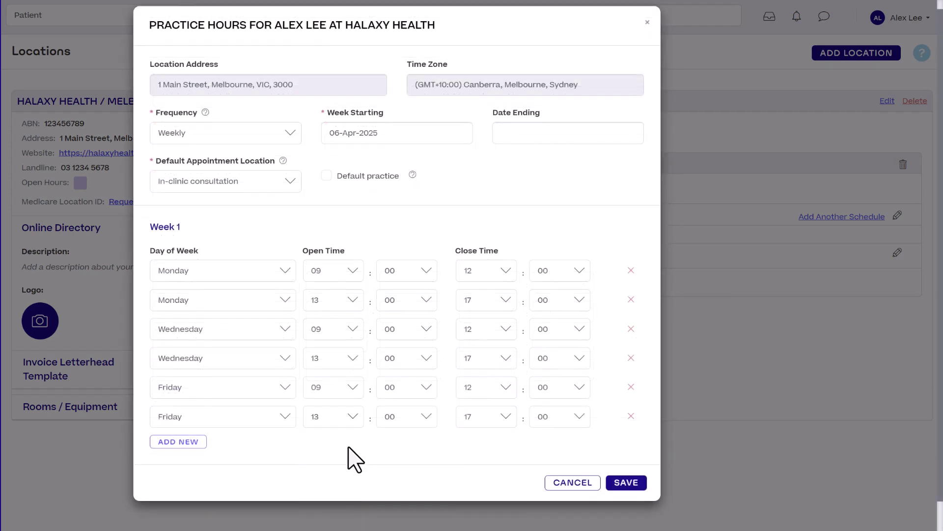
{"action": "left_click", "coordinate": [629, 482]}
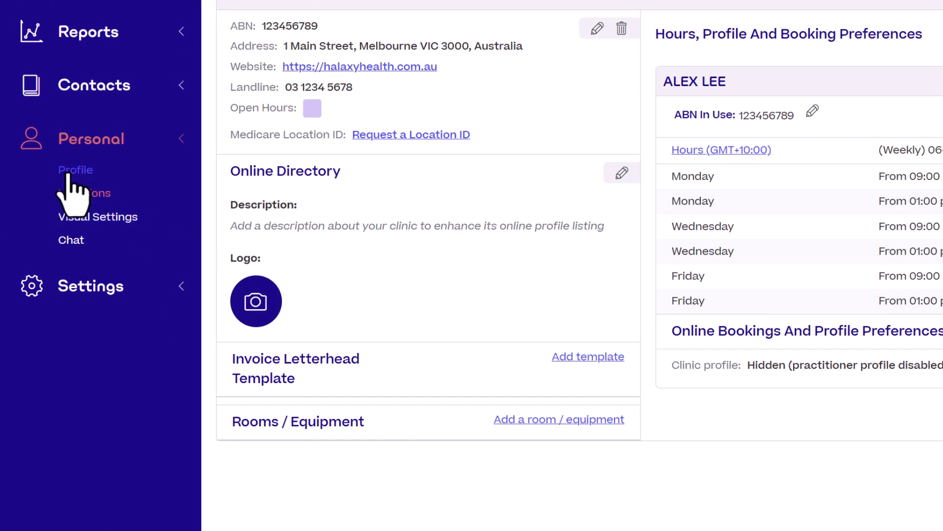
Step: Set the practitioner's gender to Female, replace the contact email username, and save the profile
{"action": "left_click", "coordinate": [69, 173]}
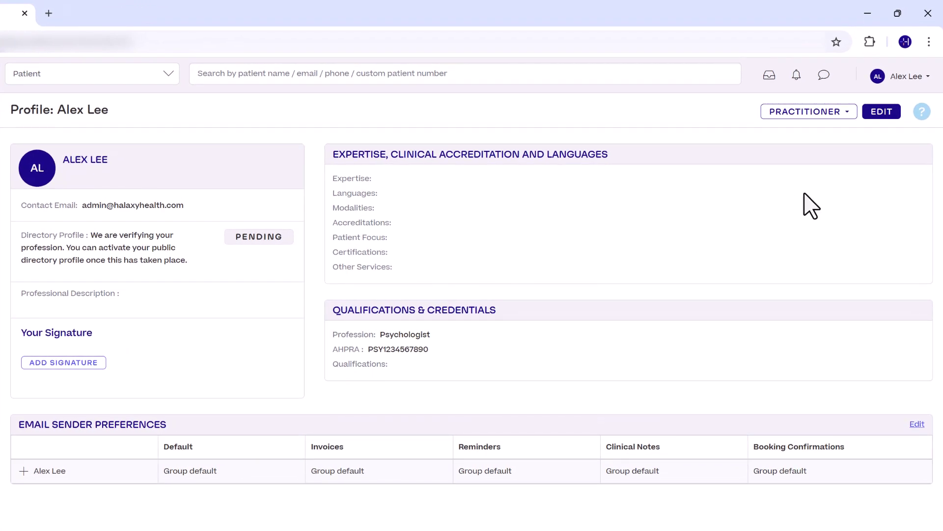
{"action": "left_click", "coordinate": [891, 114]}
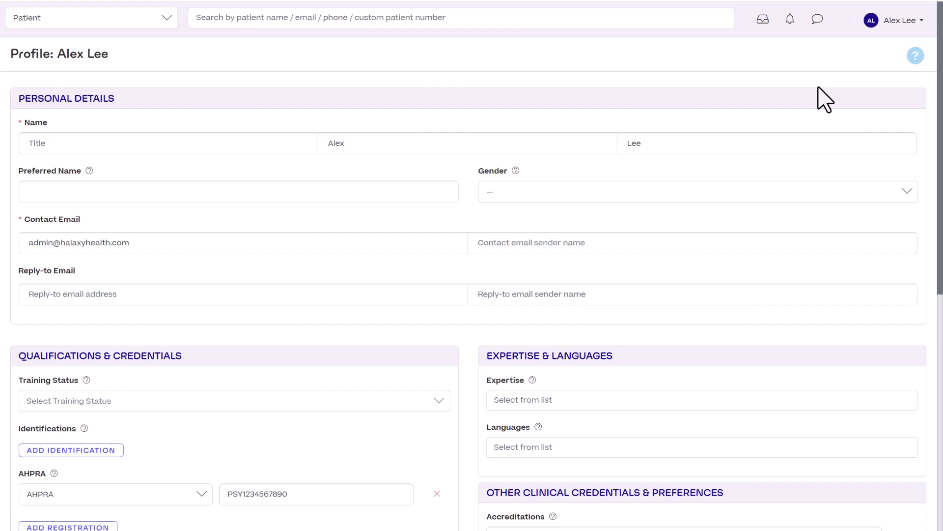
{"action": "left_click", "coordinate": [688, 191]}
{"action": "left_click", "coordinate": [565, 233]}
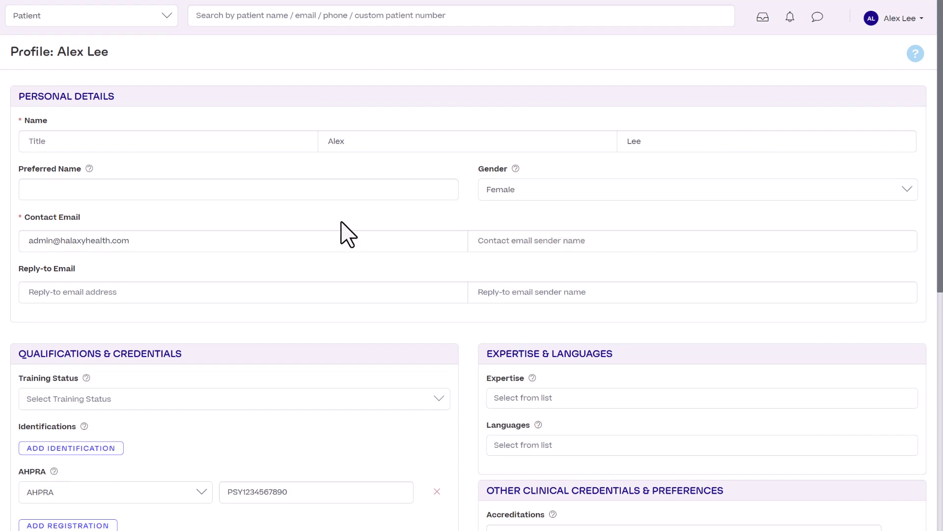
{"action": "double_click", "coordinate": [48, 240]}
{"action": "left_click", "coordinate": [308, 339]}
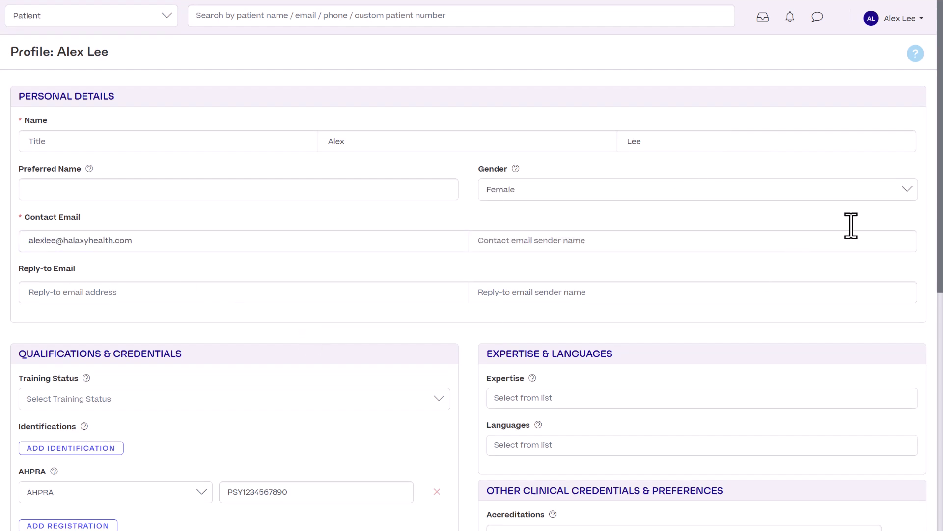
{"action": "scroll", "coordinate": [933, 222], "scroll_direction": "down", "scroll_amount": 7}
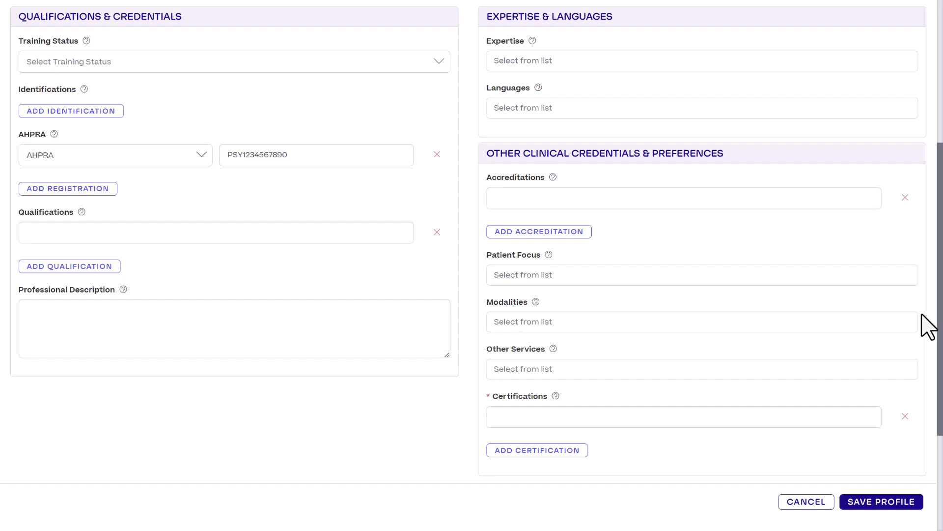
{"action": "left_click", "coordinate": [881, 506]}
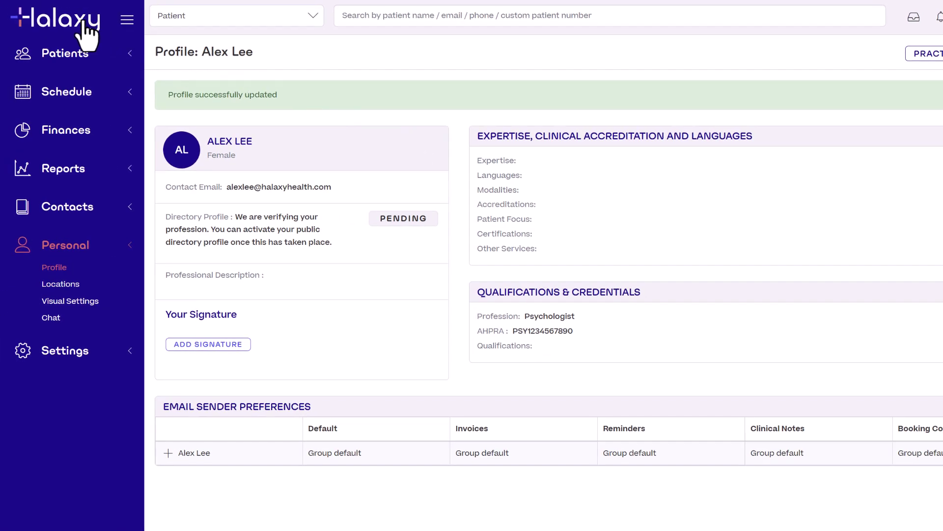
Step: Start a 9:00 am Fri 11 Apr appointment and add the typed patient name as a new patient
{"action": "left_click", "coordinate": [84, 23]}
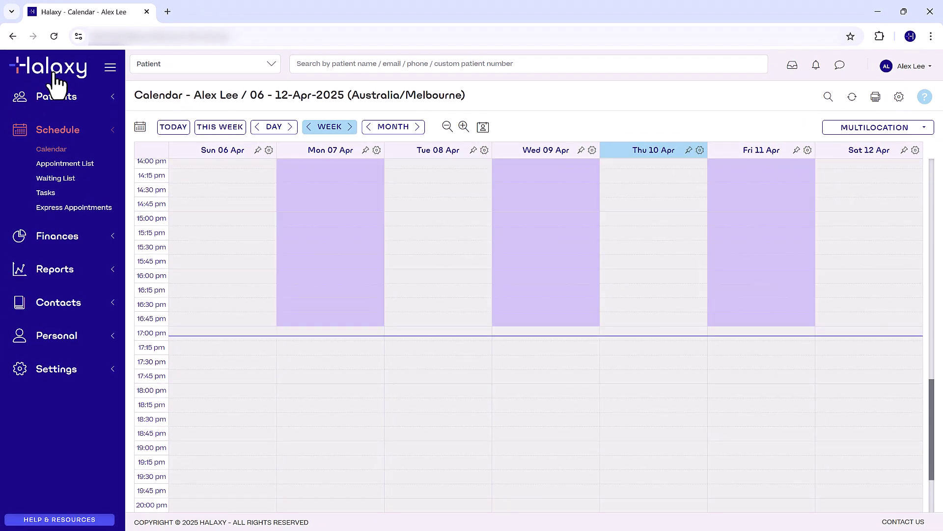
{"action": "scroll", "coordinate": [937, 408], "scroll_direction": "up", "scroll_amount": 7}
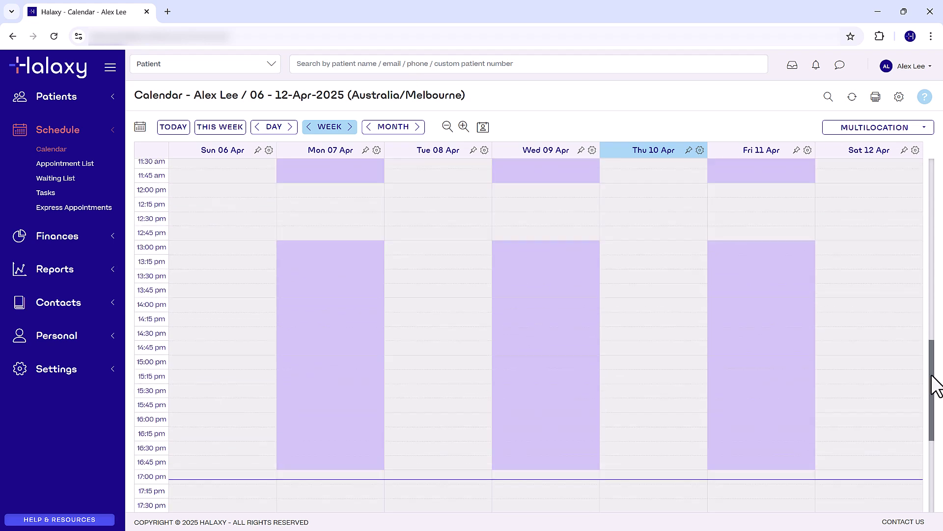
{"action": "left_click_drag", "start_coordinate": [936, 330], "coordinate": [935, 334]}
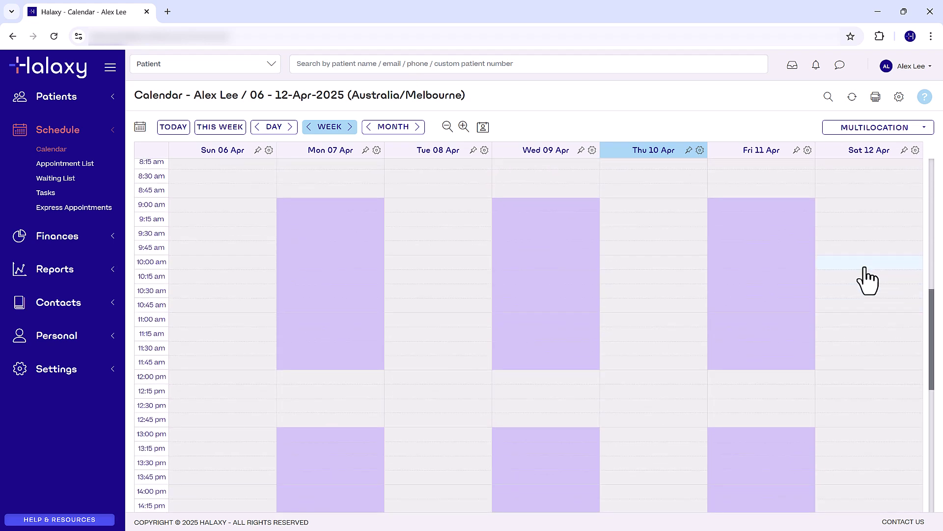
{"action": "left_click", "coordinate": [785, 210]}
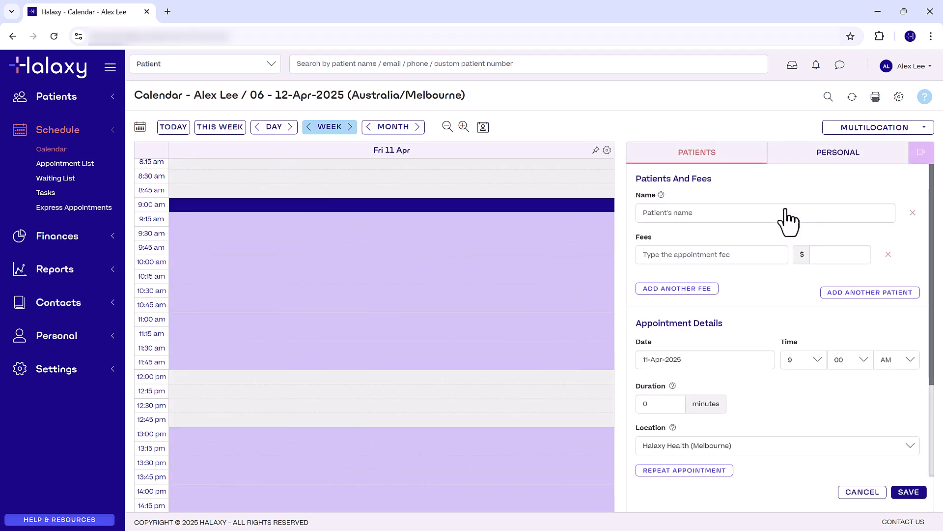
{"action": "left_click", "coordinate": [783, 211]}
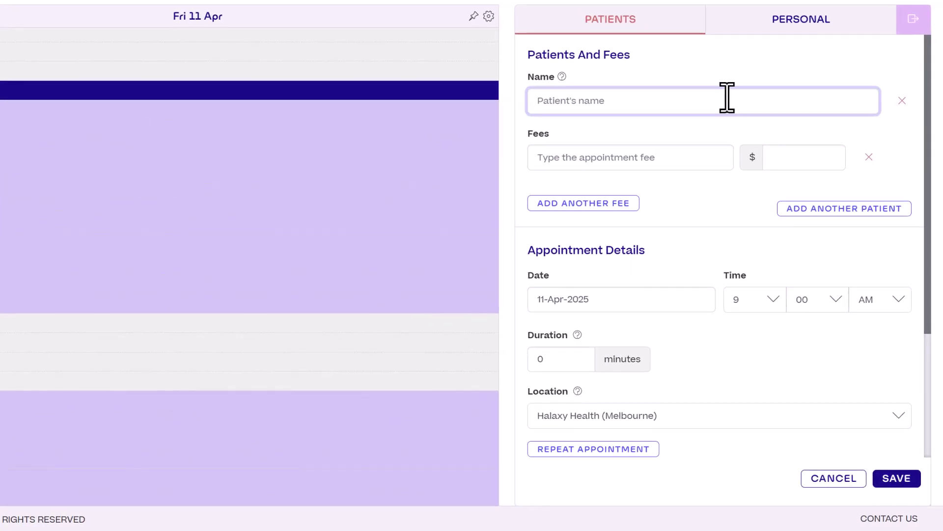
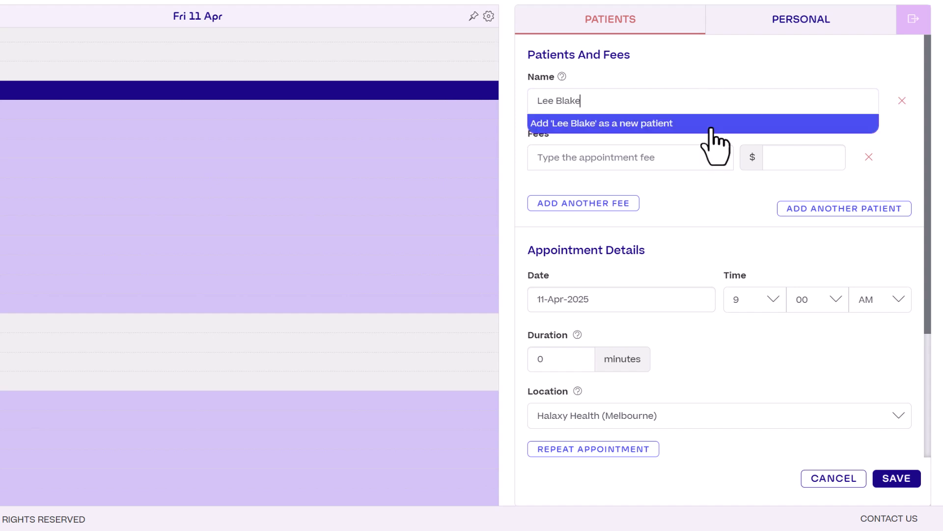
{"action": "left_click", "coordinate": [711, 127]}
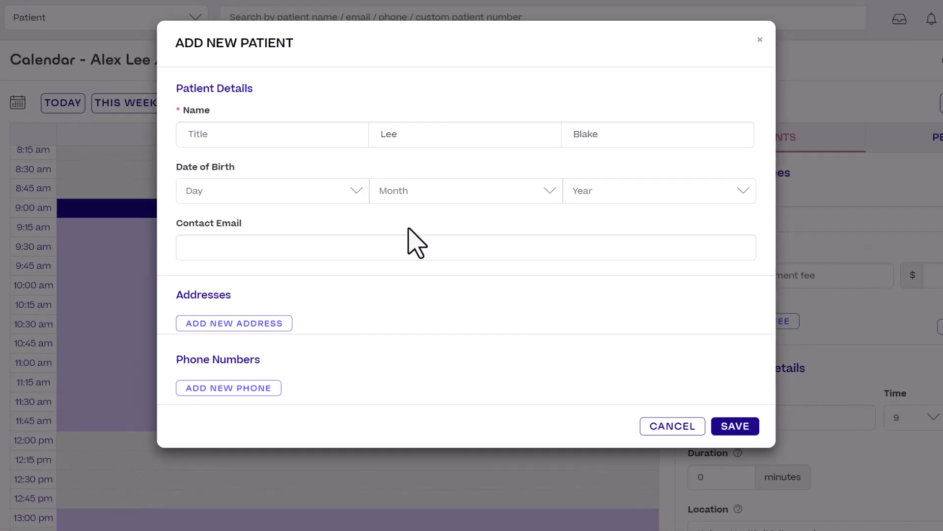
Step: Set the new patient's date of birth to 1 Jun 1988 and save the record
{"action": "left_click", "coordinate": [302, 197]}
{"action": "left_click", "coordinate": [304, 253]}
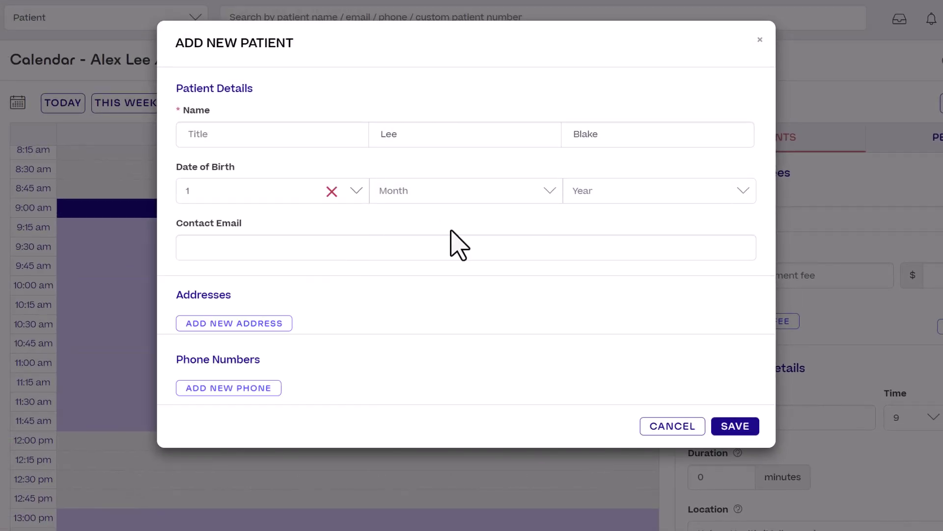
{"action": "left_click", "coordinate": [494, 195]}
{"action": "left_click", "coordinate": [436, 354]}
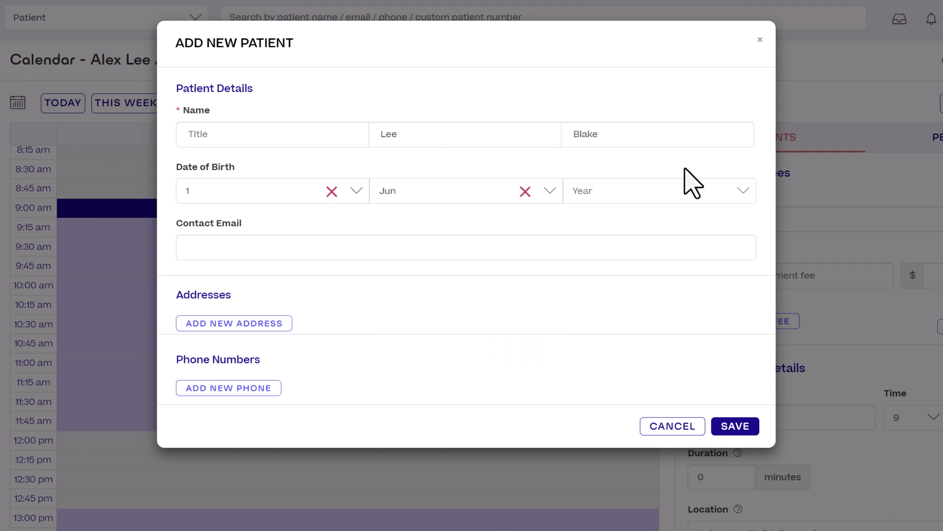
{"action": "left_click", "coordinate": [681, 191]}
{"action": "scroll", "coordinate": [656, 344], "scroll_direction": "down", "scroll_amount": 15}
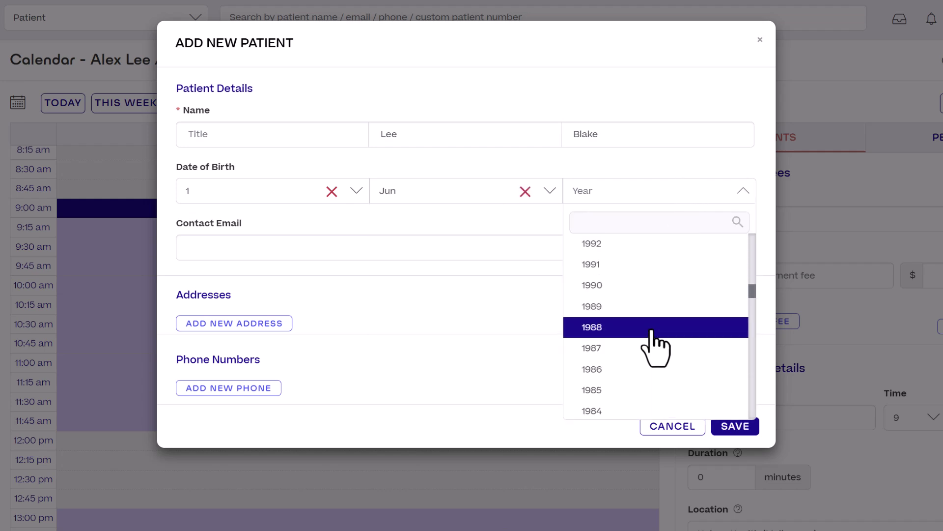
{"action": "left_click", "coordinate": [651, 329]}
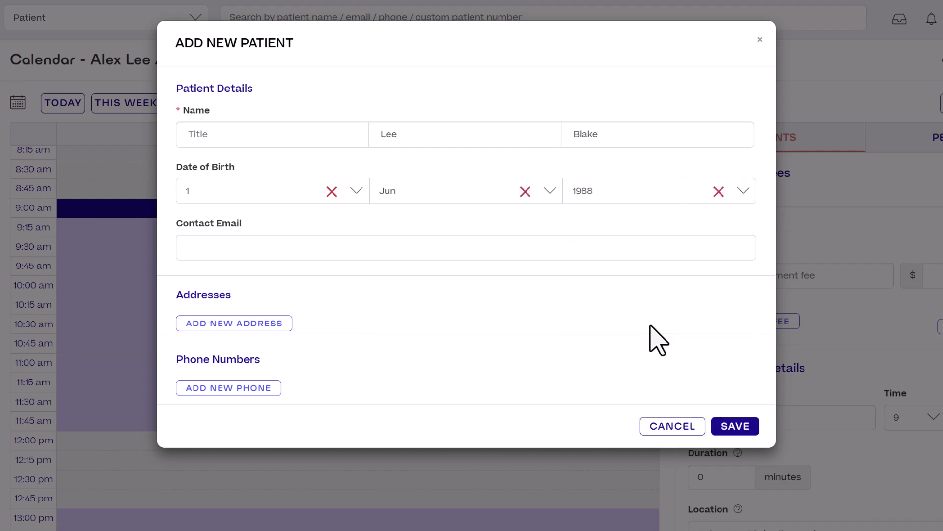
{"action": "left_click", "coordinate": [738, 427]}
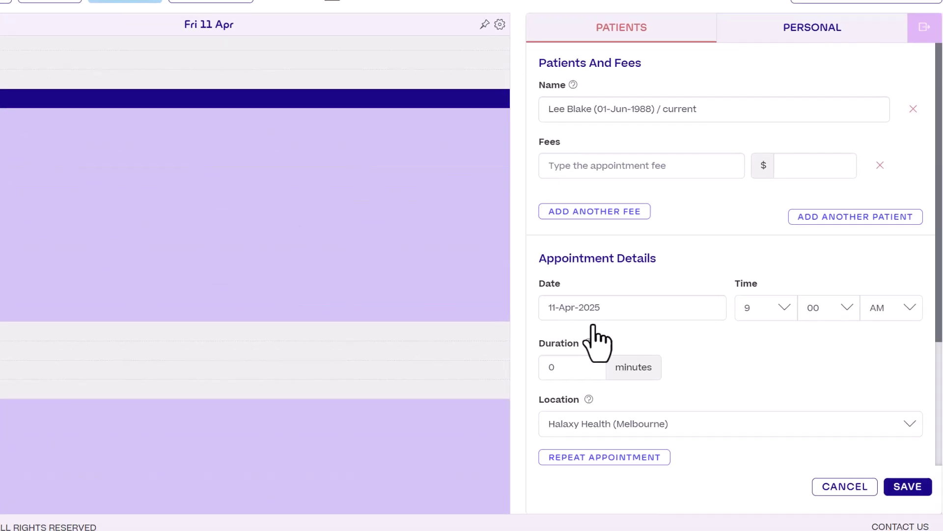
Step: Add Medicare fee 80100 to the appointment and import it at $150.00
{"action": "left_click", "coordinate": [695, 166]}
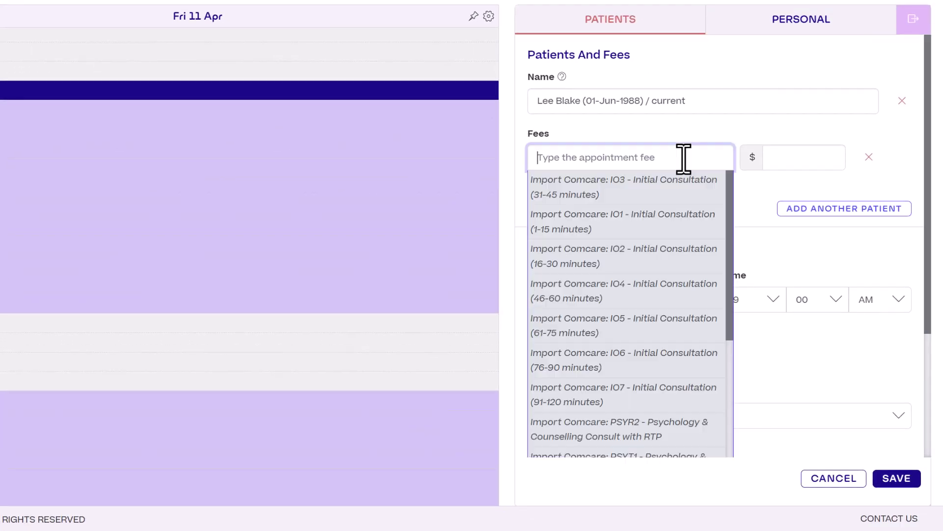
{"action": "type", "text": "801"}
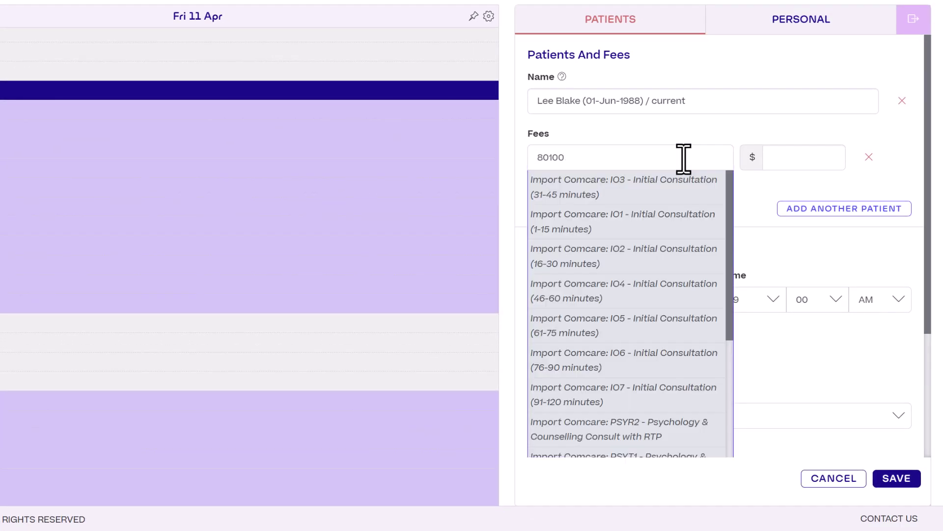
{"action": "type", "text": "00"}
{"action": "left_click", "coordinate": [685, 194]}
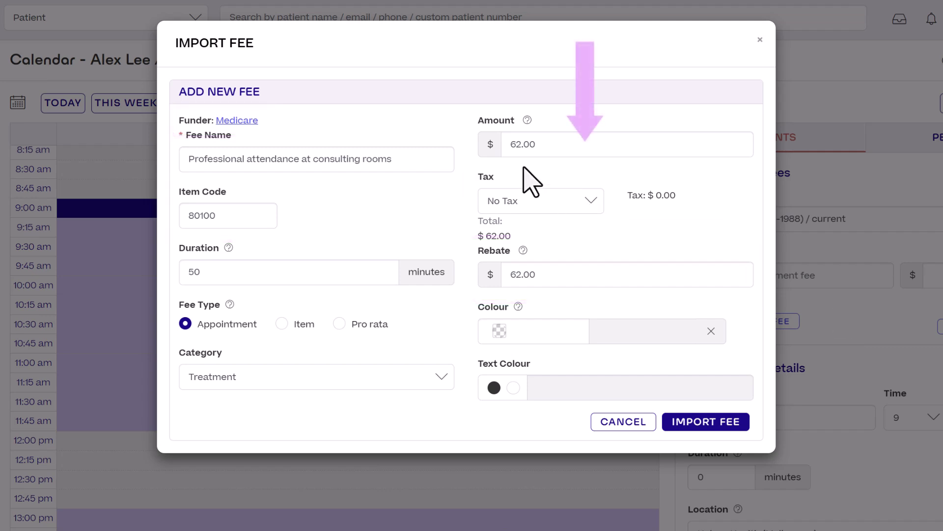
{"action": "left_click_drag", "start_coordinate": [520, 144], "coordinate": [481, 143]}
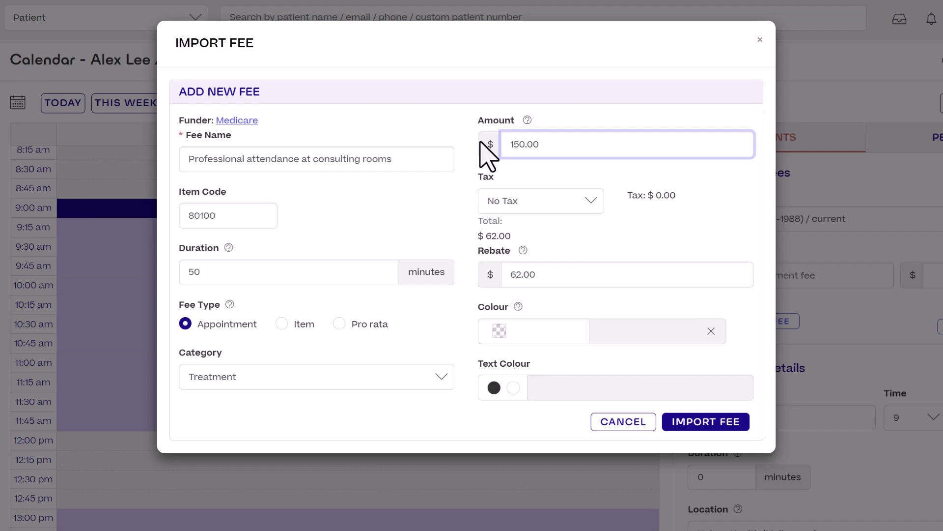
{"action": "left_click", "coordinate": [703, 423]}
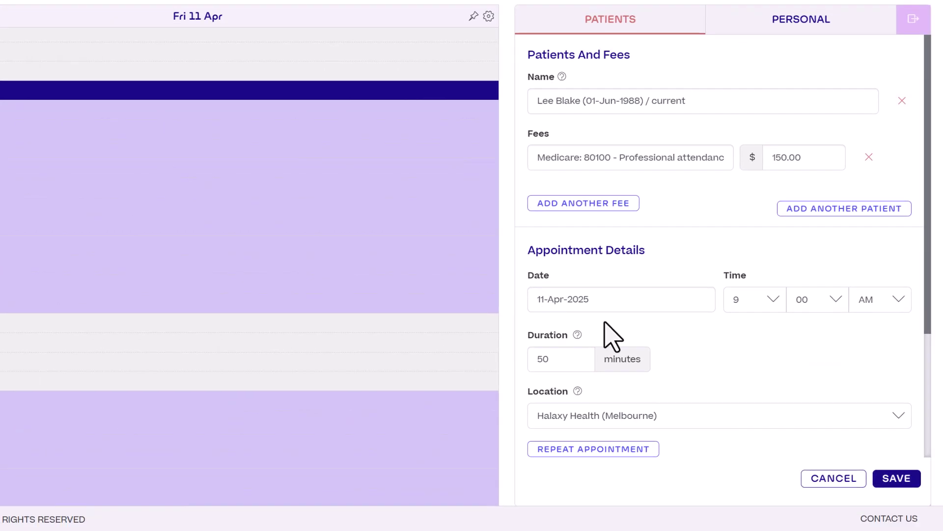
Step: Save the Fri 11 Apr 9:00–9:50 am appointment and return to the week calendar
{"action": "left_click", "coordinate": [906, 481]}
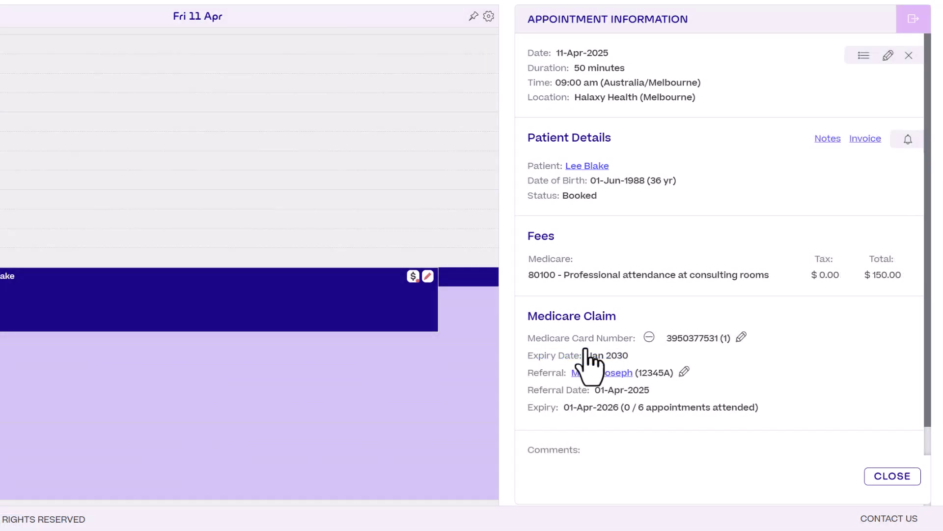
{"action": "left_click", "coordinate": [915, 25]}
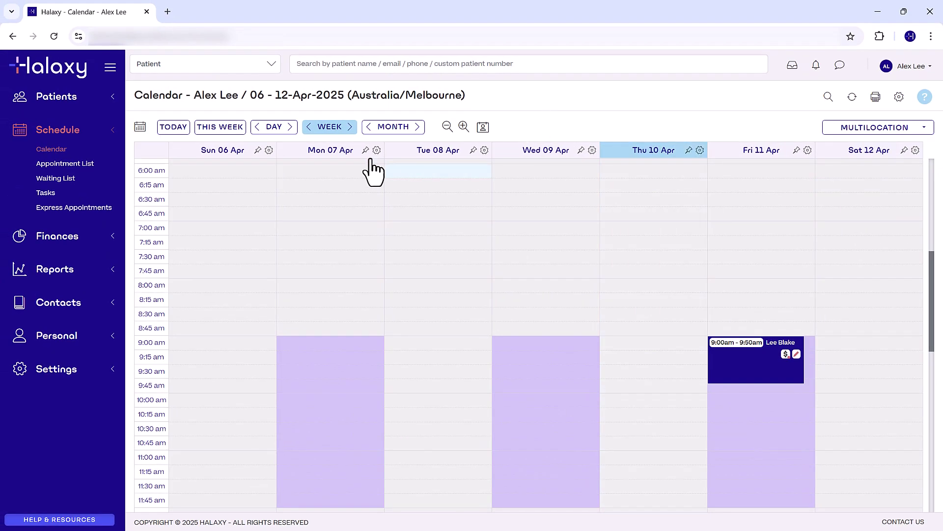
Step: In the 13–19 Apr week, book Wed 16 Apr 9:00 am for the existing patient with fee 80100
{"action": "left_click", "coordinate": [350, 127]}
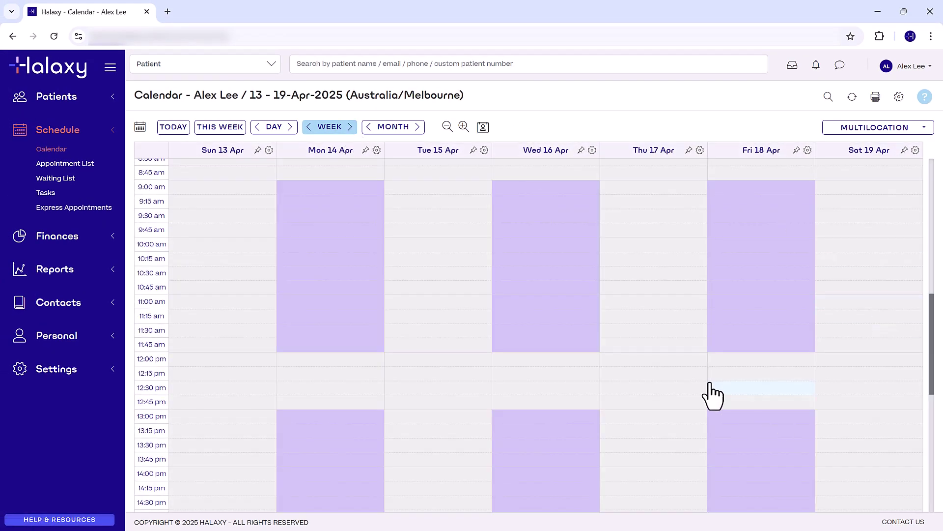
{"action": "scroll", "coordinate": [638, 319], "scroll_direction": "up", "scroll_amount": 1}
{"action": "left_click", "coordinate": [543, 255]}
{"action": "type", "text": "Lee"}
{"action": "left_click", "coordinate": [665, 227]}
{"action": "left_click", "coordinate": [669, 255]}
{"action": "left_click", "coordinate": [739, 340]}
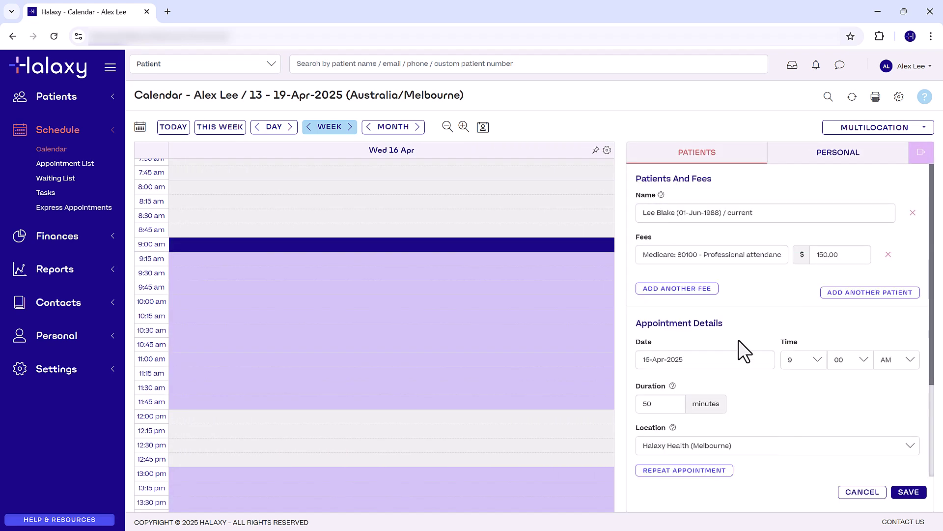
{"action": "left_click", "coordinate": [903, 490]}
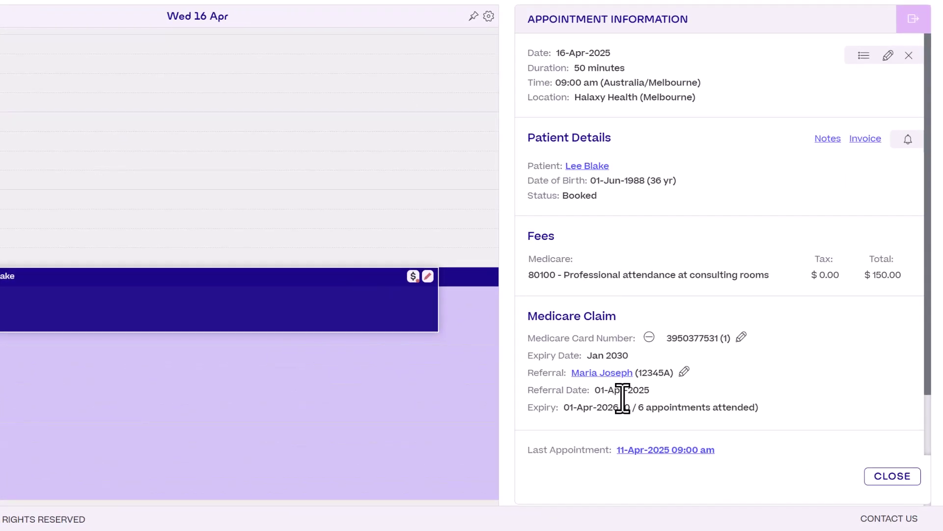
{"action": "mouse_move", "coordinate": [632, 410]}
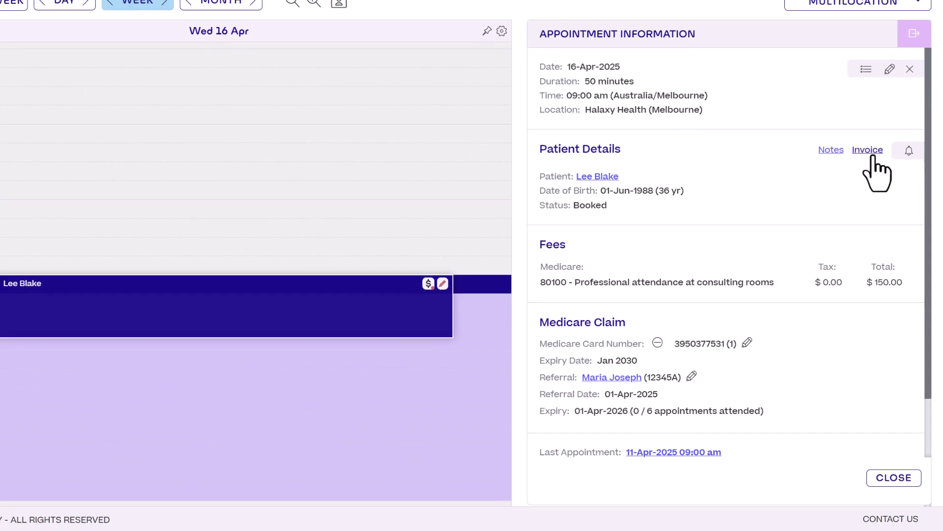
Step: Open the 16 Apr appointment's invoice and save the practitioner's provider number
{"action": "left_click", "coordinate": [872, 153]}
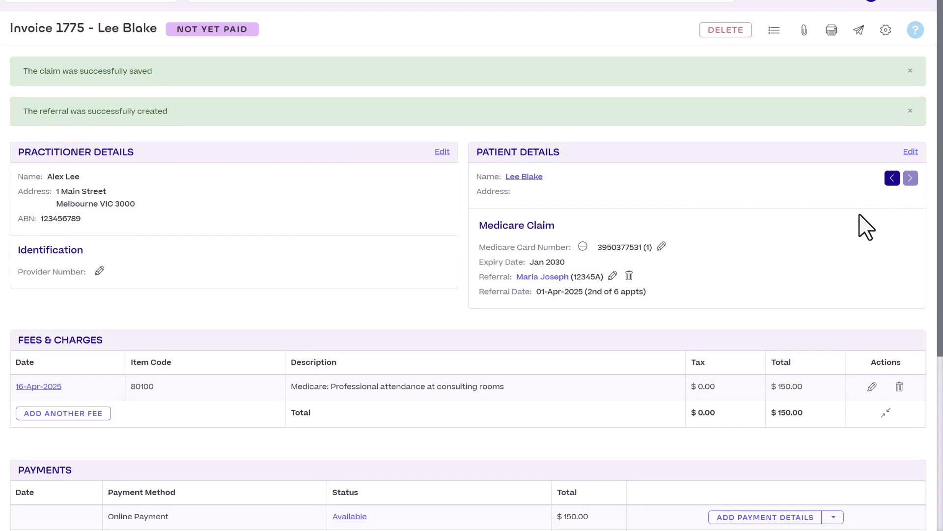
{"action": "left_click", "coordinate": [100, 272]}
{"action": "left_click", "coordinate": [261, 104]}
{"action": "left_click", "coordinate": [631, 149]}
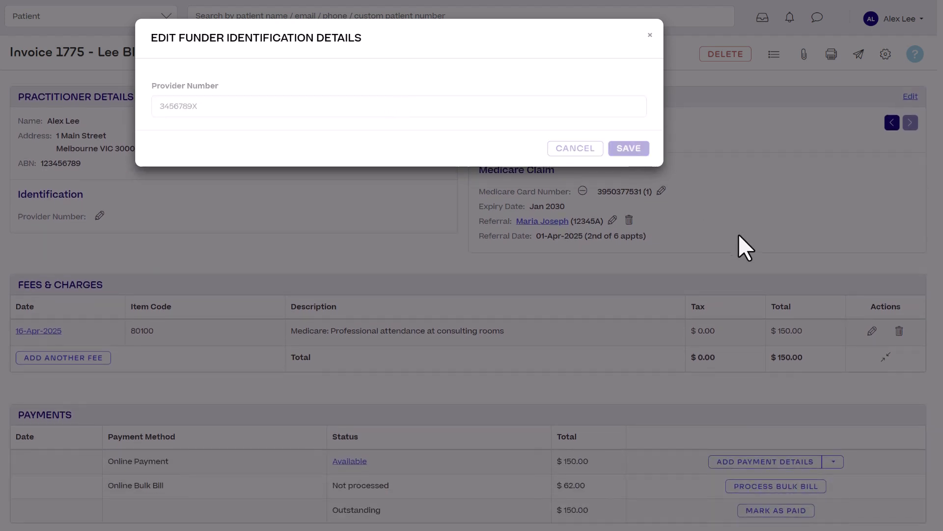